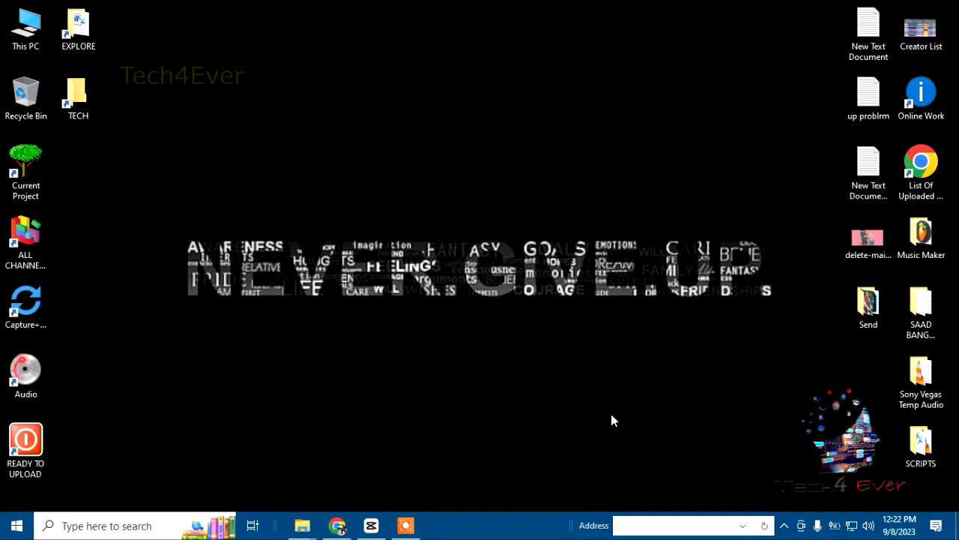
Step: Switch to CapCut, import the video VID_20230908_114018 and place it on the timeline
click(370, 524)
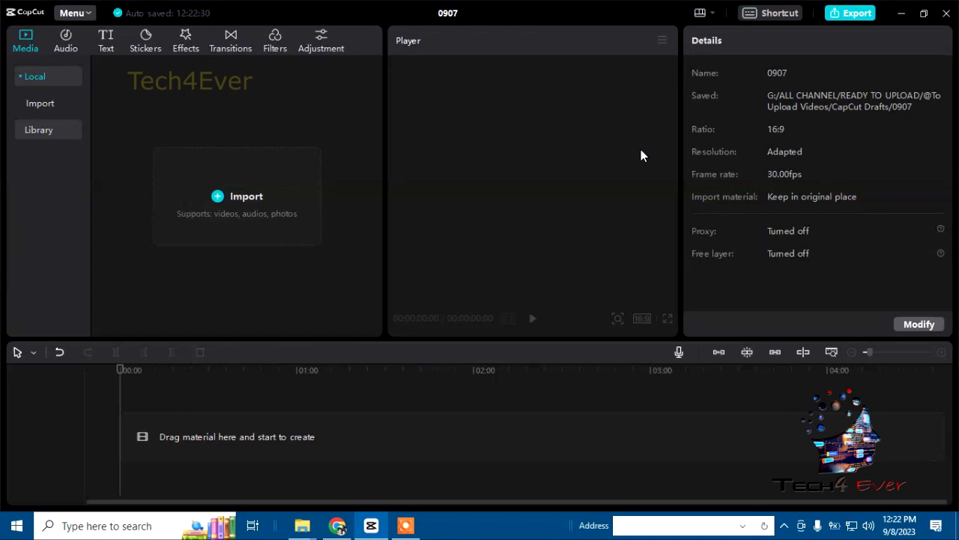
click(222, 197)
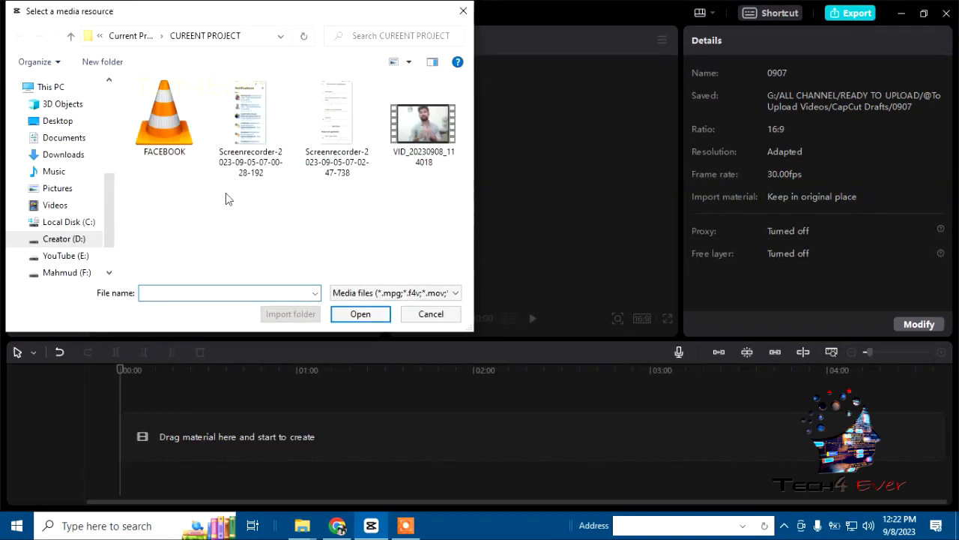
double_click(422, 143)
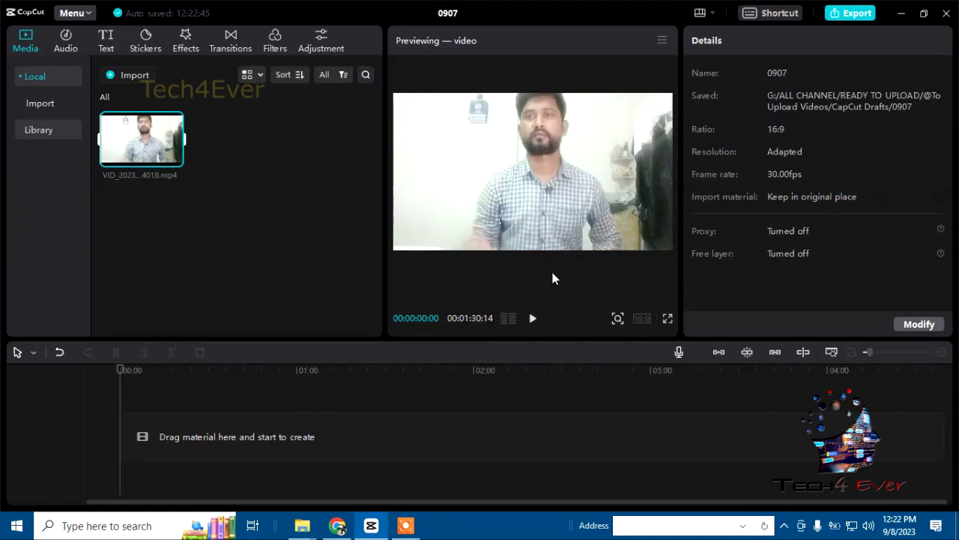
mouse_move(155, 160)
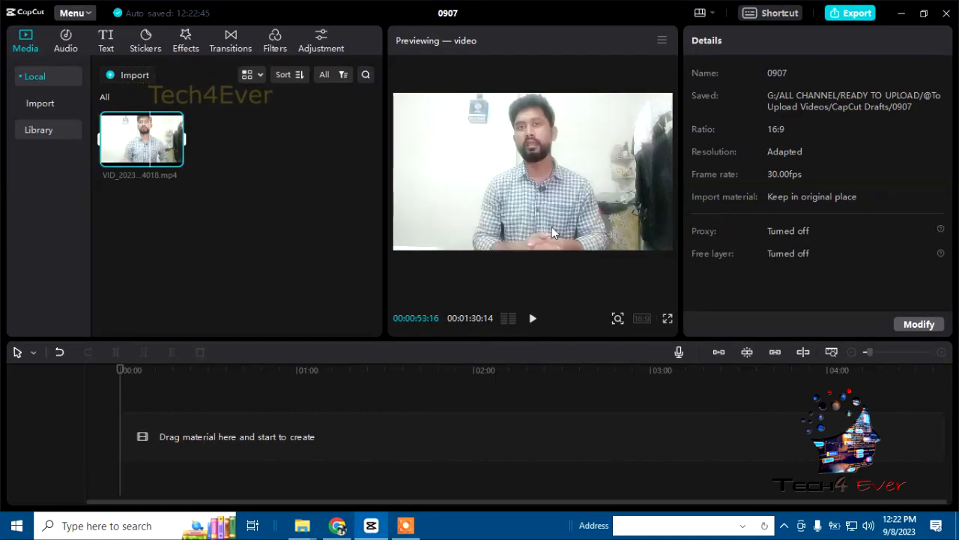
click(174, 158)
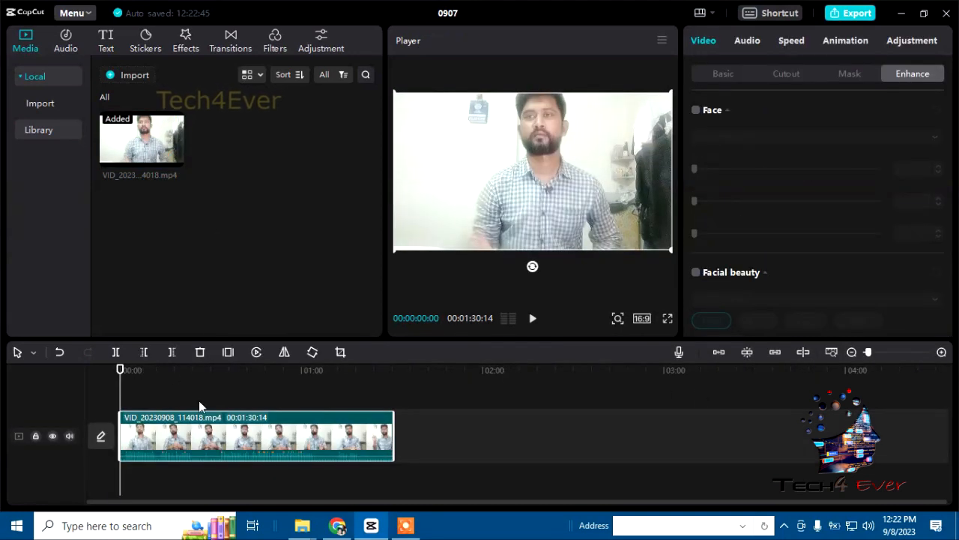
drag(120, 378, 180, 385)
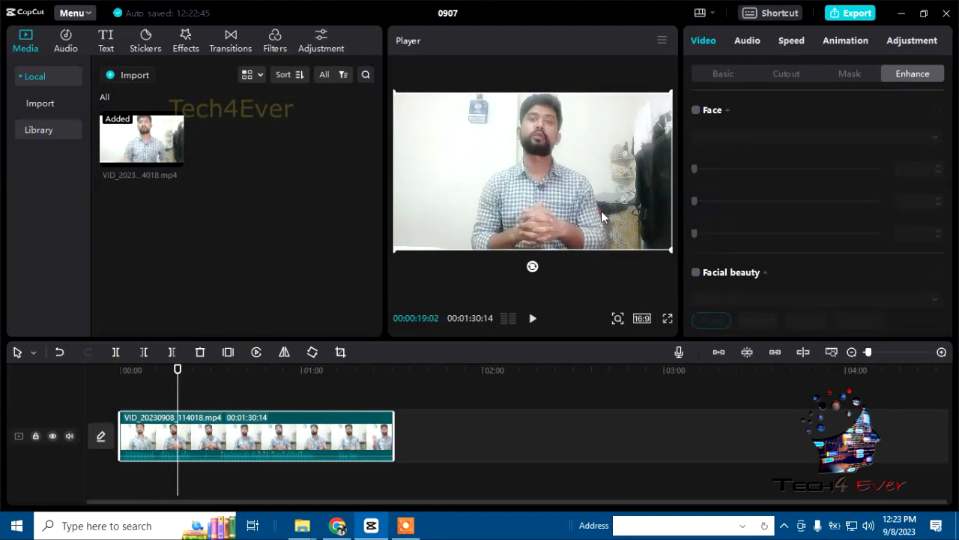
drag(180, 379, 258, 395)
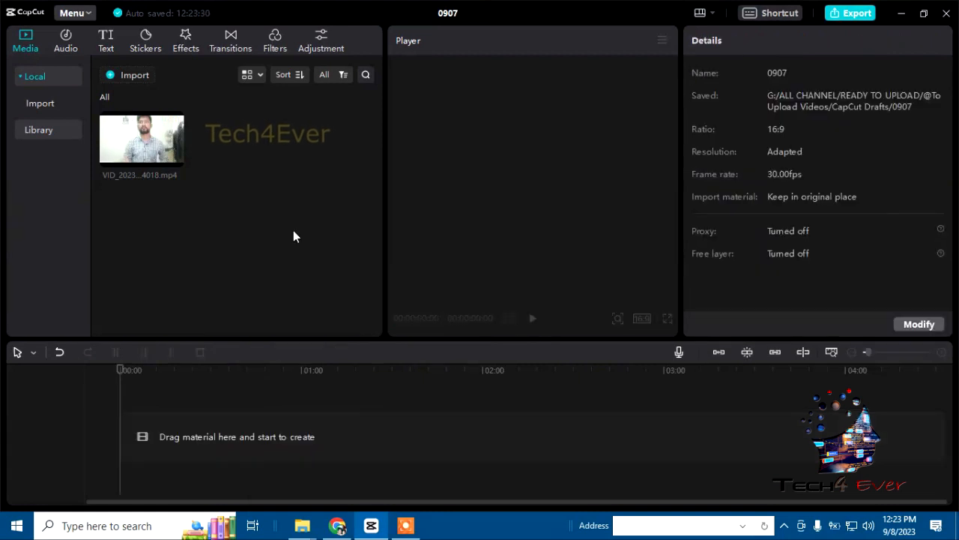
Step: Place the imported video on the timeline again and preview it at several points
click(174, 159)
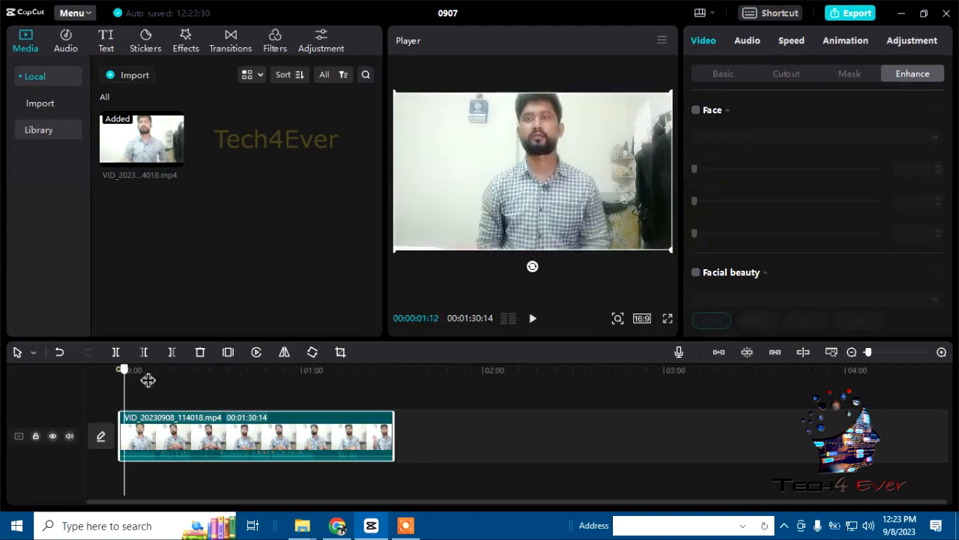
click(180, 383)
key(space)
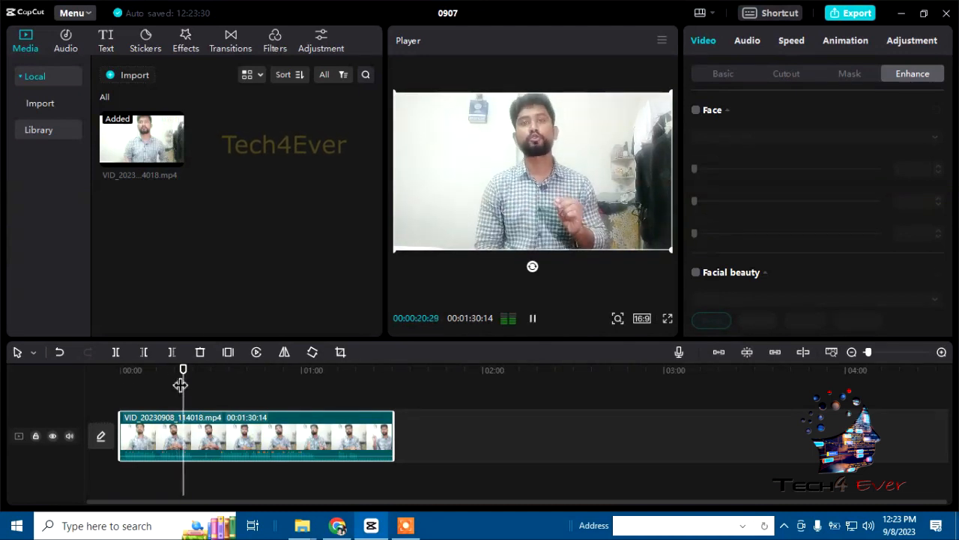
key(space)
drag(195, 378, 227, 379)
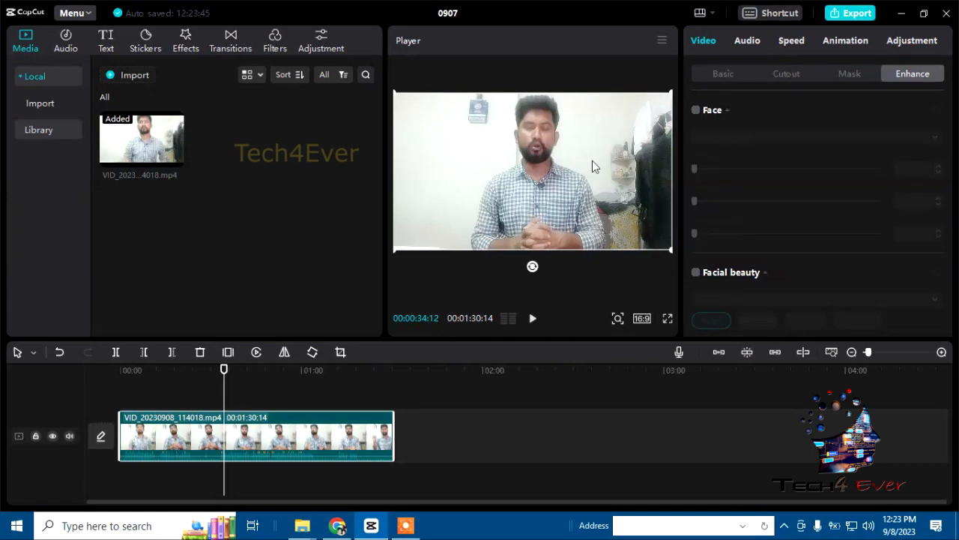
drag(232, 385, 188, 389)
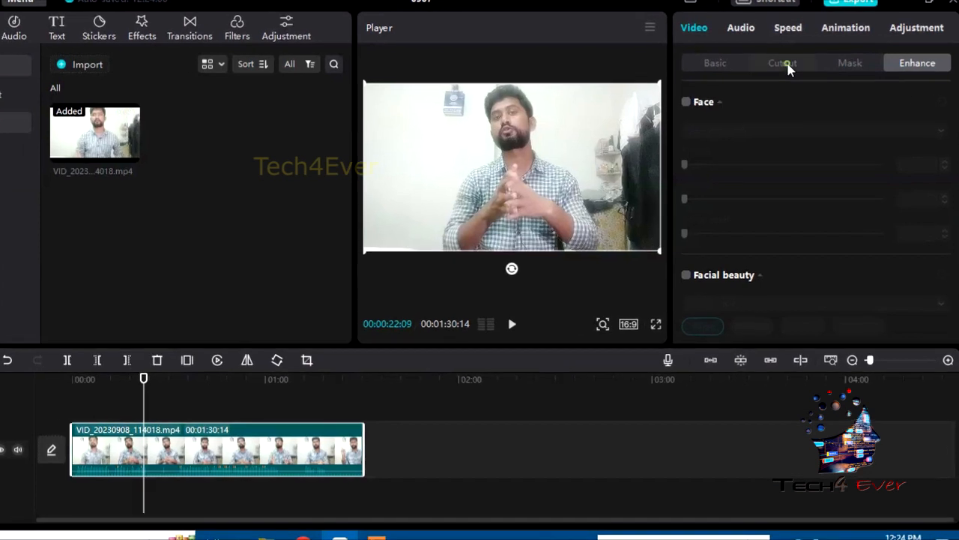
Step: Apply Auto cutout to the video clip and check the cut-out figure in full screen
click(677, 127)
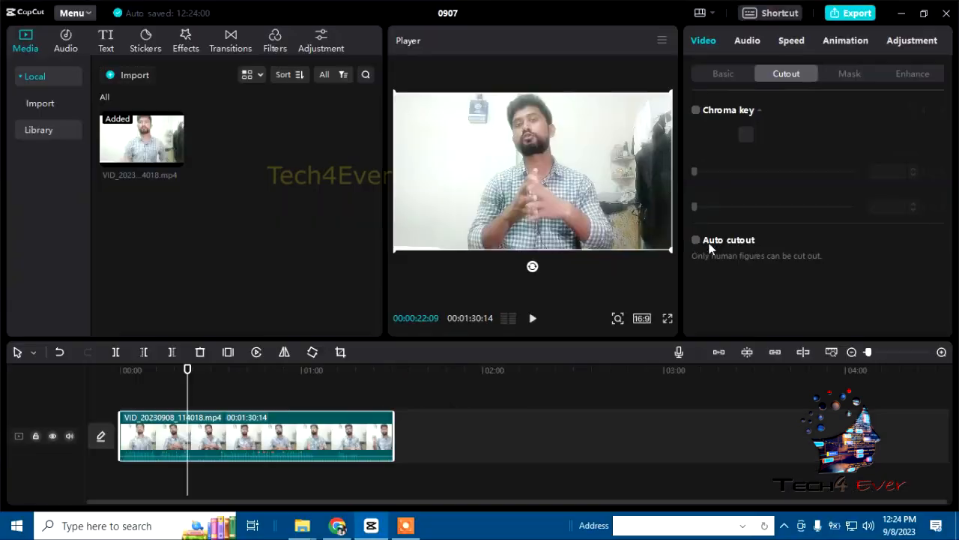
click(697, 240)
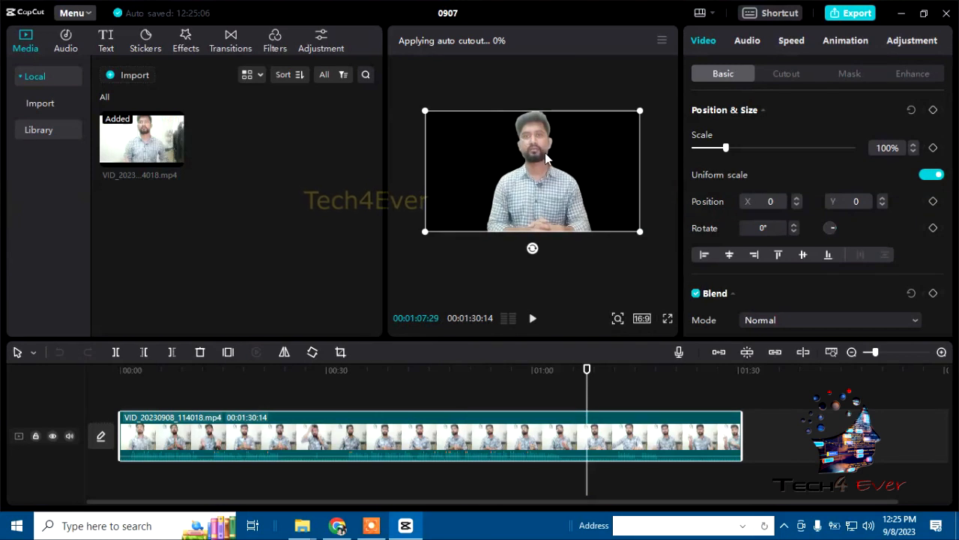
click(667, 320)
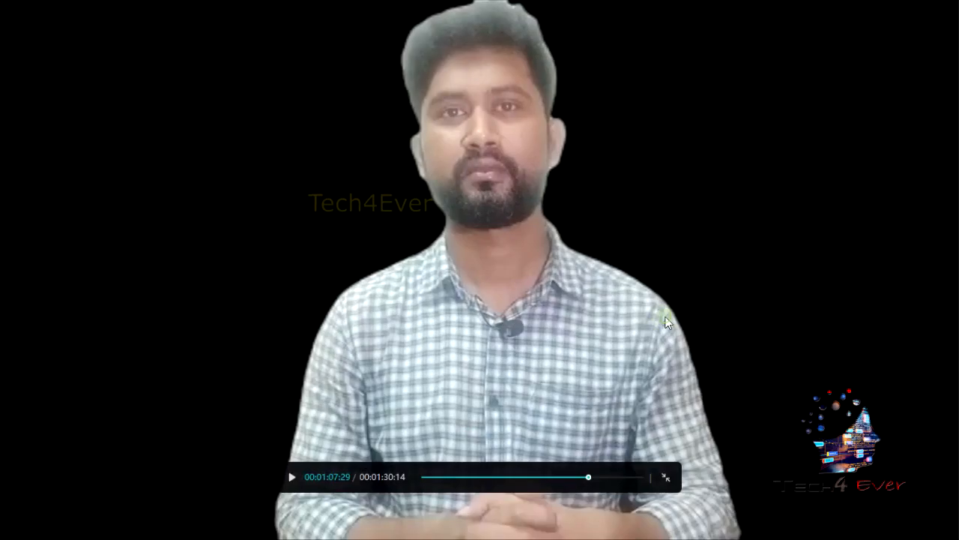
key(Escape)
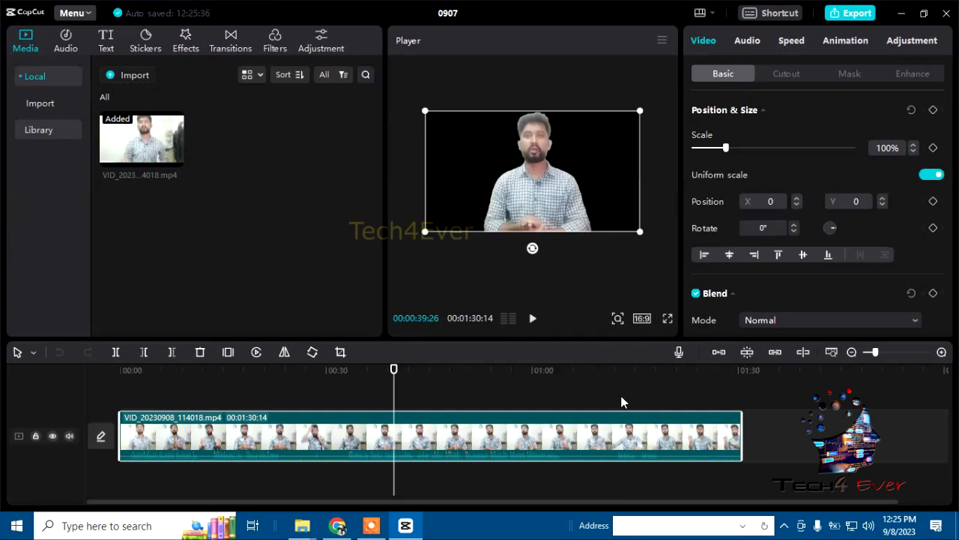
click(141, 82)
click(48, 123)
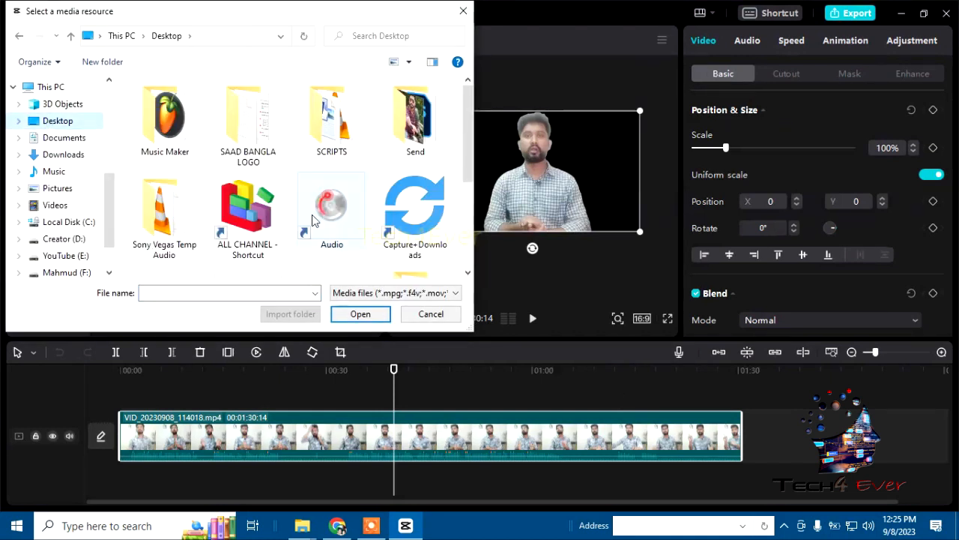
double_click(247, 210)
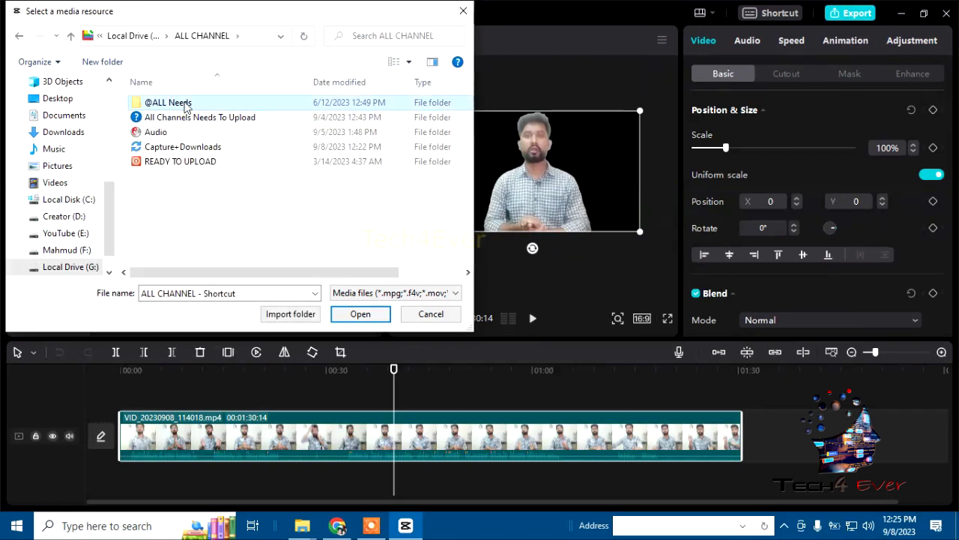
double_click(183, 102)
double_click(187, 120)
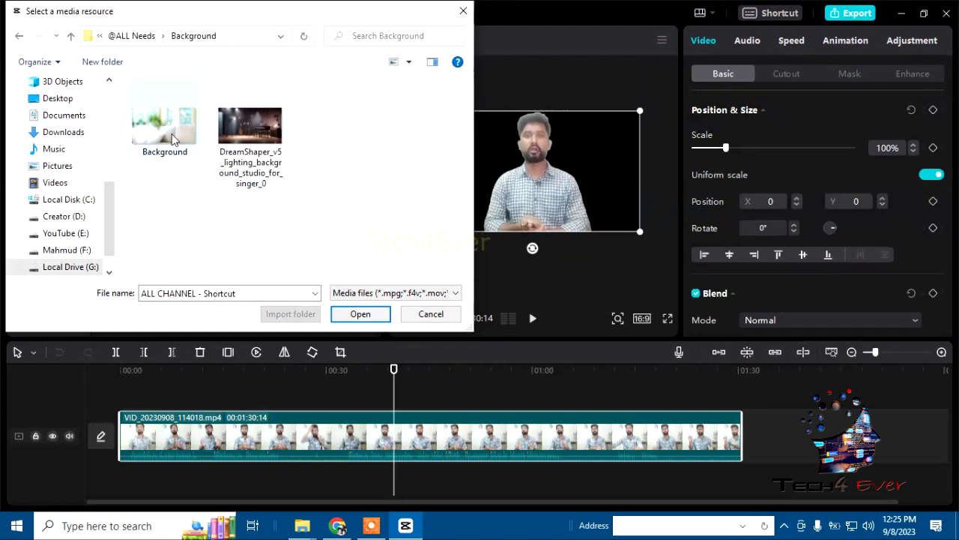
double_click(161, 126)
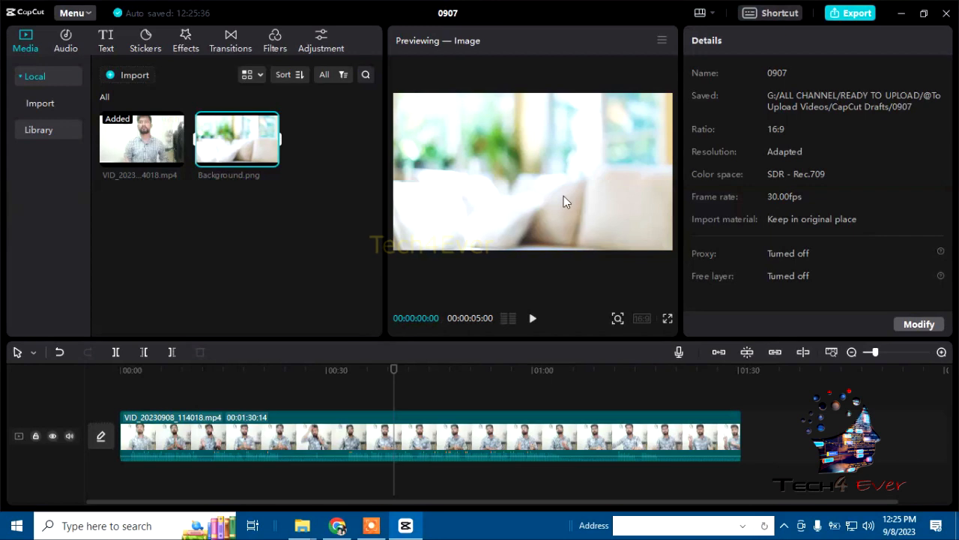
Step: Place Background.png on the track beneath the cut-out video and extend it to 00:01:31:05 to span the whole clip
click(268, 161)
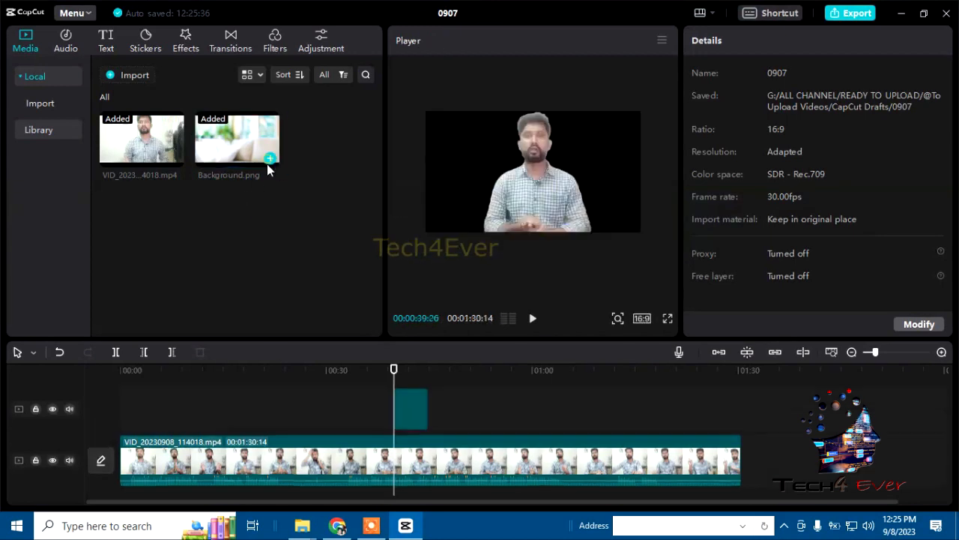
drag(305, 453, 312, 390)
scroll(458, 434, down, 1)
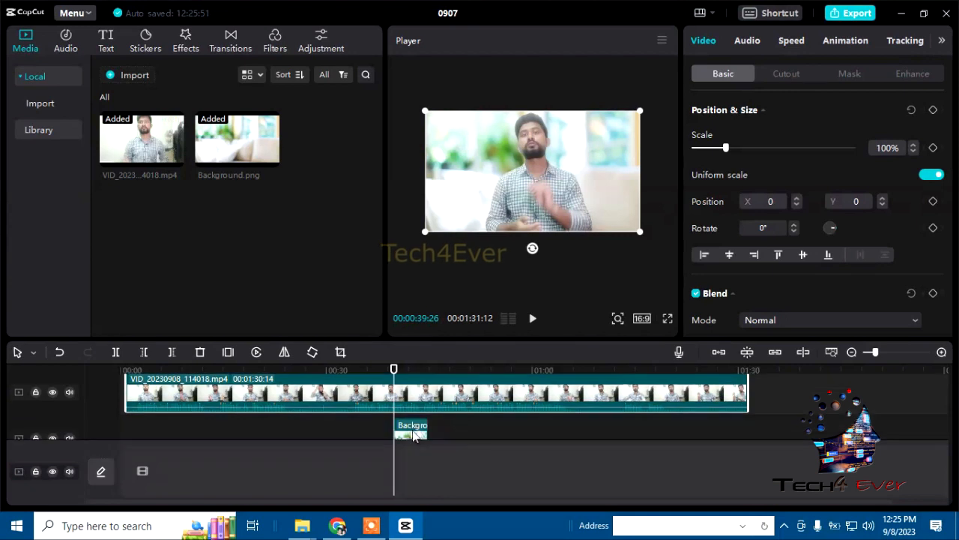
drag(414, 438, 747, 449)
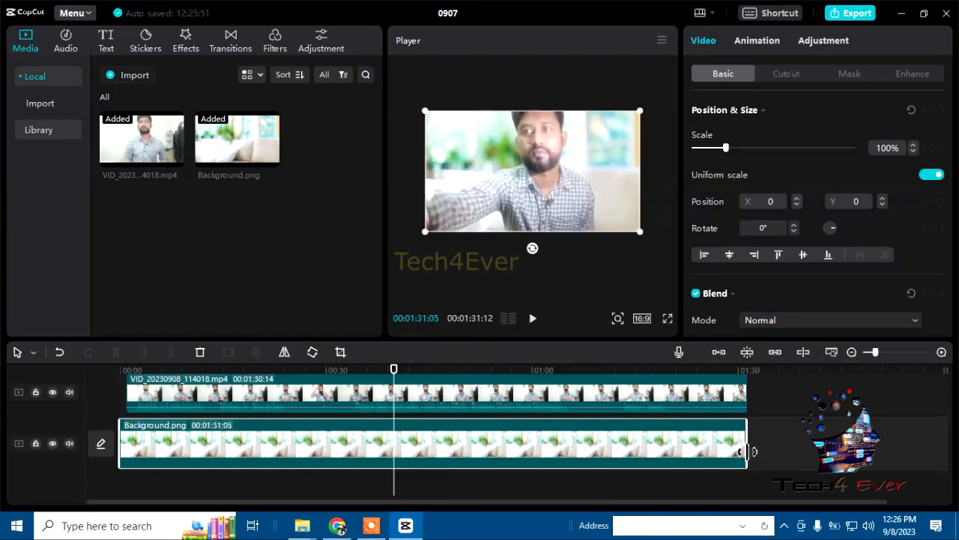
drag(316, 416, 314, 433)
Step: Turn on the timeline's main track magnet, auto snapping, linkage and preview axis
click(747, 352)
click(774, 352)
click(803, 352)
click(718, 353)
Step: Review the cut-out figure against the new background in full screen and at several points along the timeline
drag(394, 379, 408, 393)
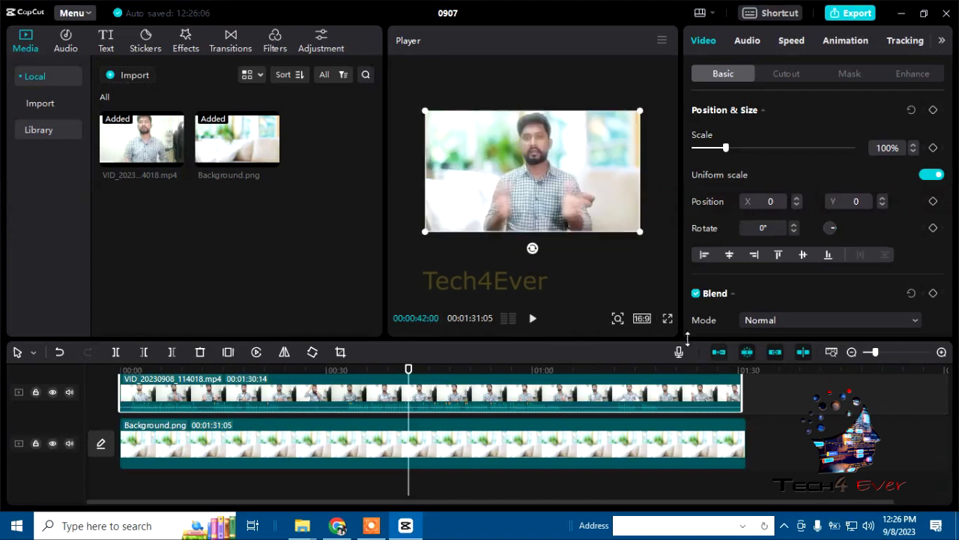
click(668, 321)
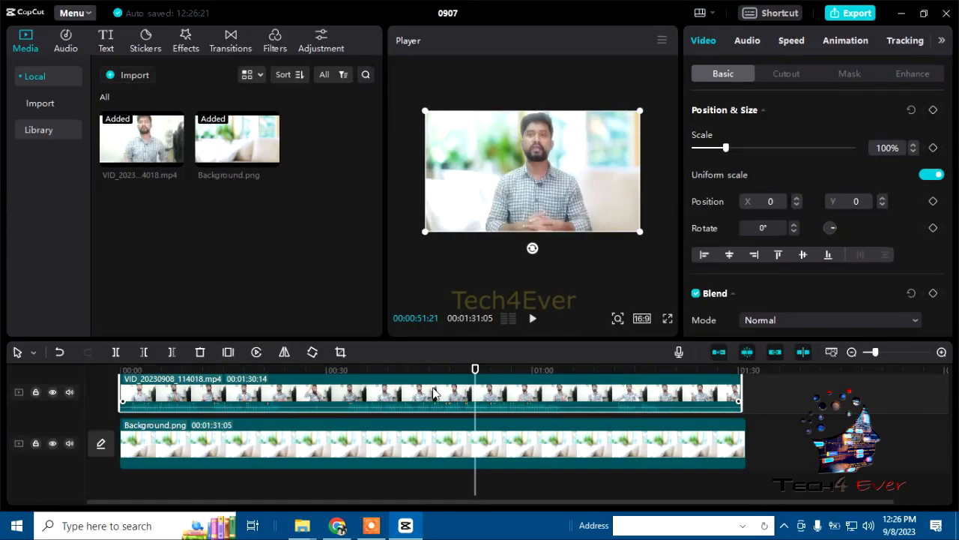
drag(477, 369, 162, 369)
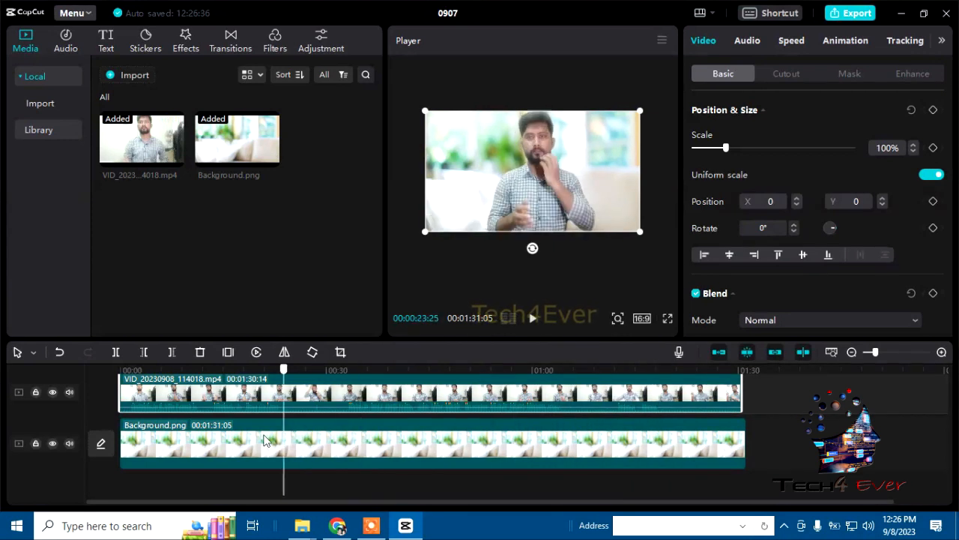
click(166, 440)
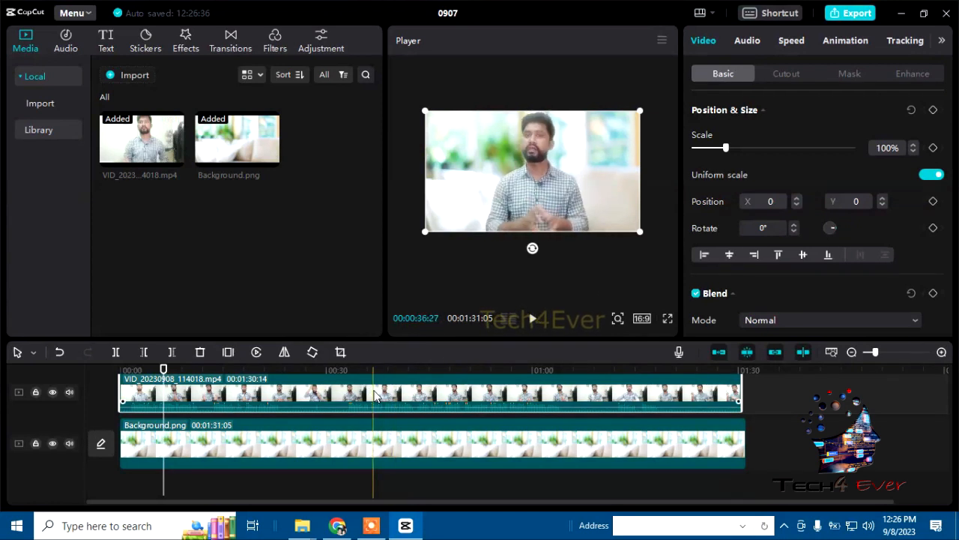
drag(161, 371, 230, 371)
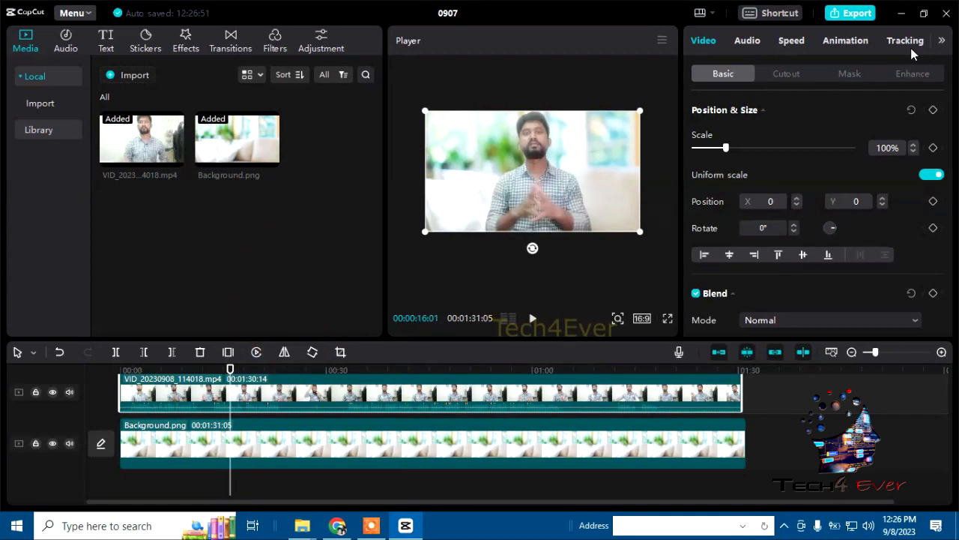
Step: Set the video clip's colour Temp to -10 and its Brightness to -1
click(942, 42)
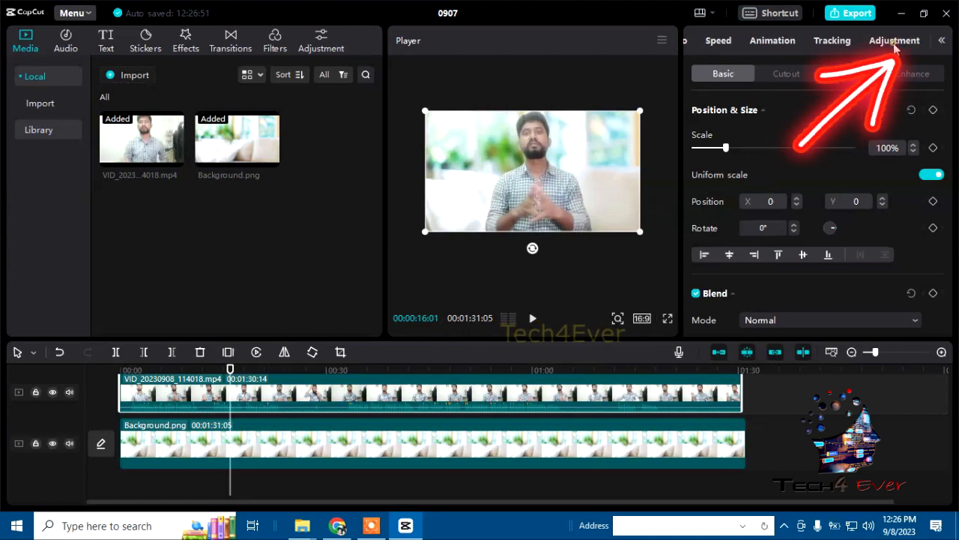
click(894, 44)
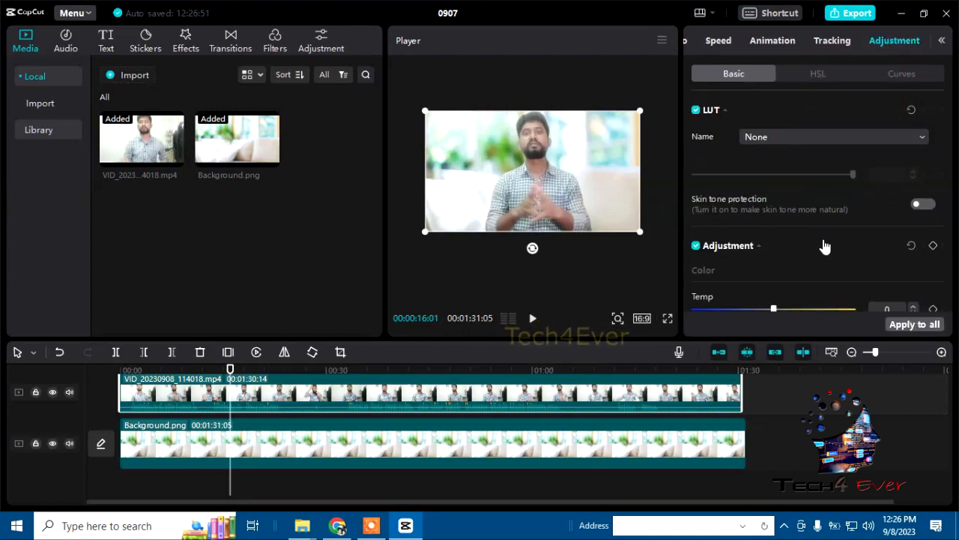
scroll(824, 247, down, 1)
mouse_move(766, 261)
mouse_down()
mouse_move(749, 263)
mouse_move(754, 272)
mouse_up()
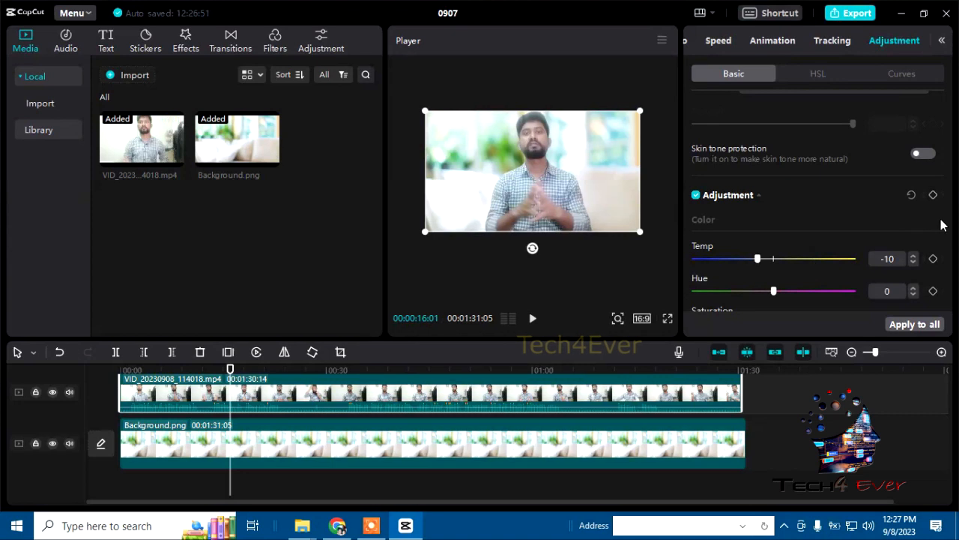
scroll(943, 247, down, 3)
drag(774, 257, 772, 292)
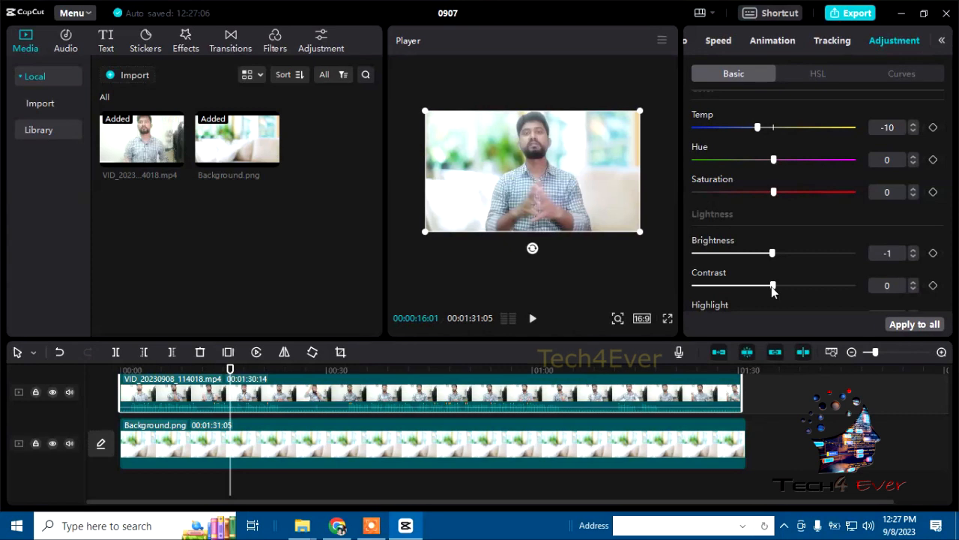
Step: Raise the video clip's Saturation to 7 and its Shadow to 1
scroll(822, 227, down, 3)
scroll(784, 119, up, 2)
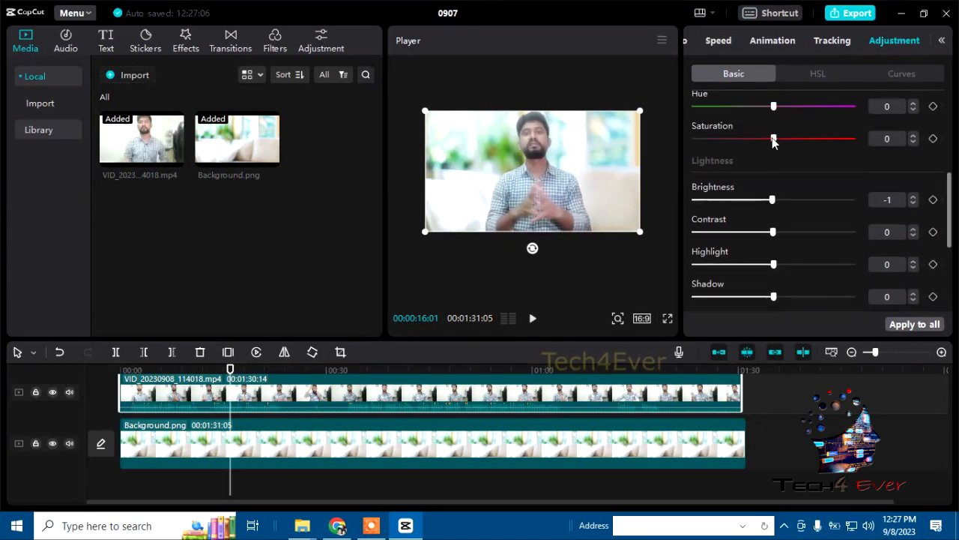
drag(780, 142, 782, 143)
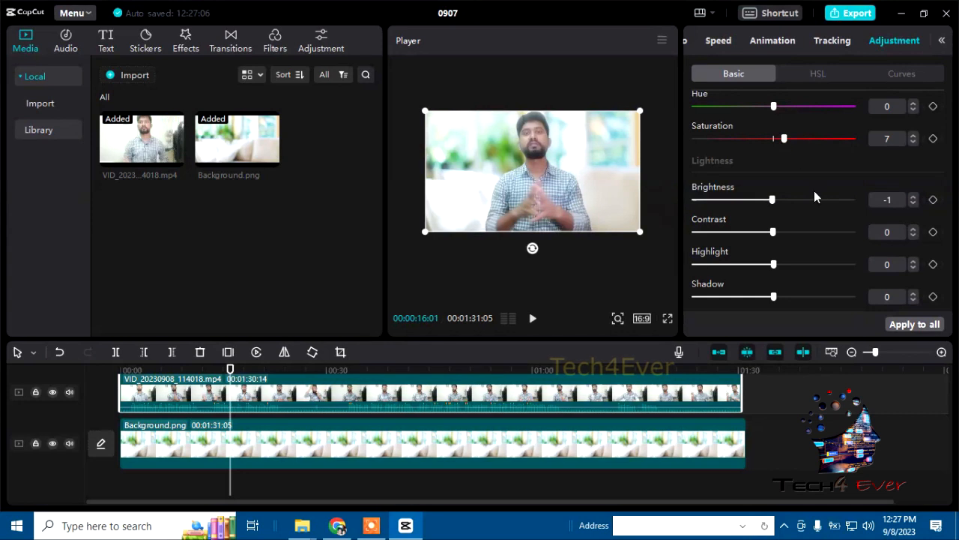
scroll(814, 225, down, 3)
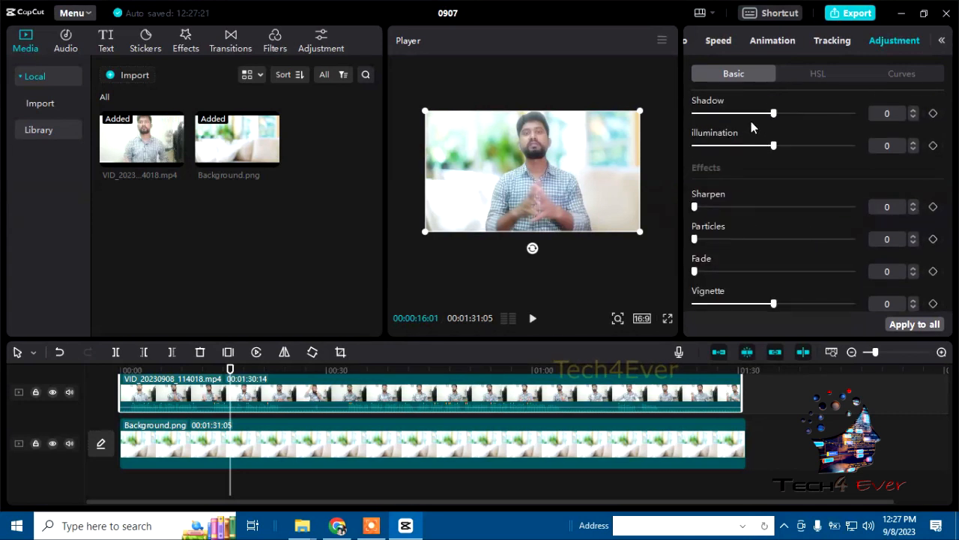
drag(773, 113, 776, 113)
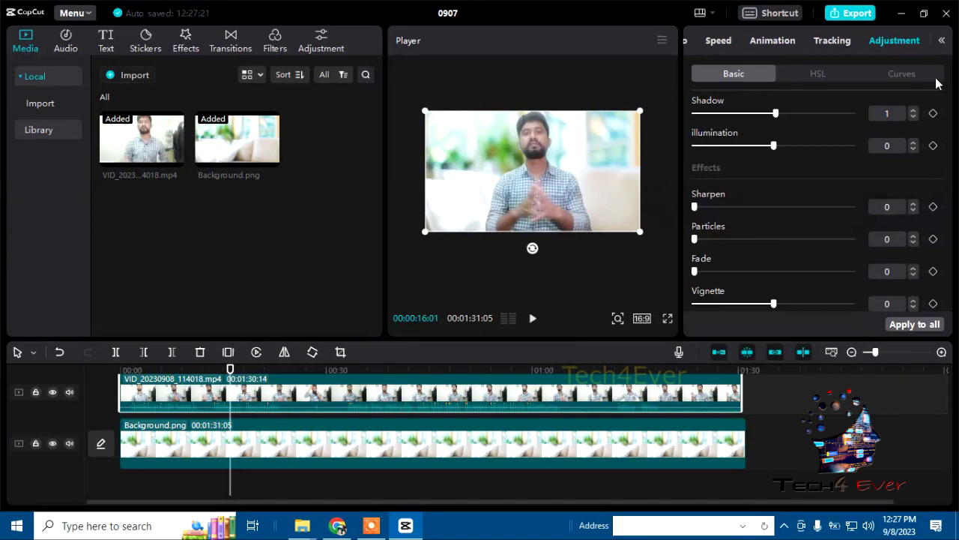
Step: Turn on the Face enhancement for the video clip in Single mode and set Smooth to 3
click(812, 75)
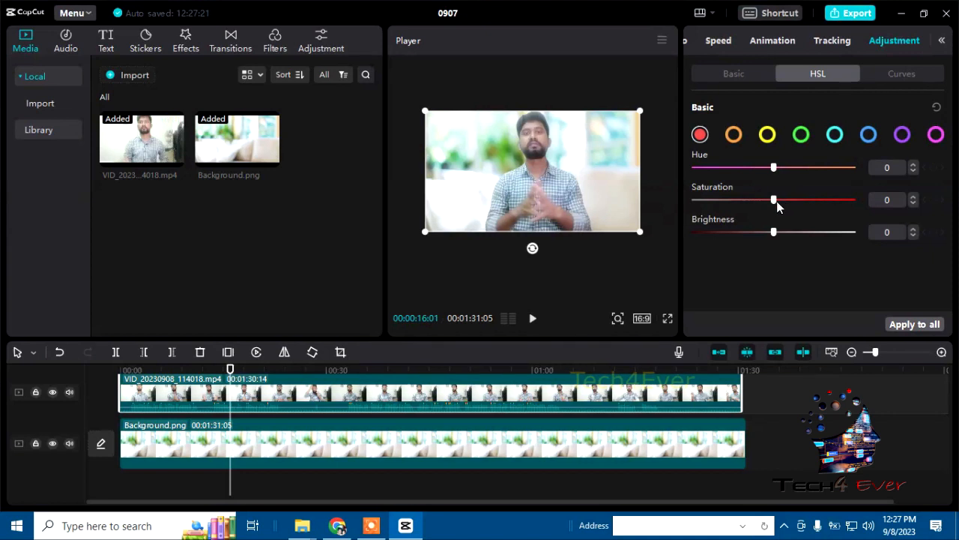
click(942, 41)
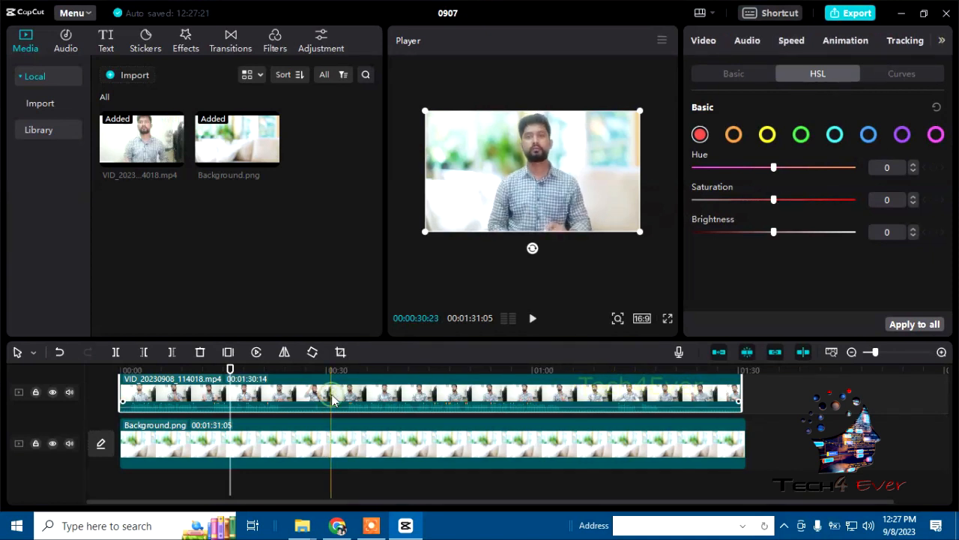
click(708, 41)
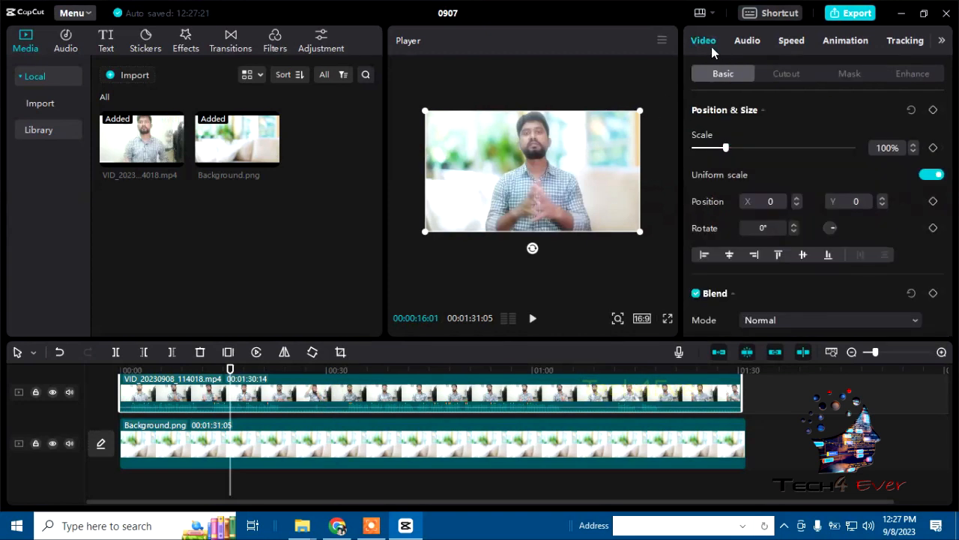
click(912, 74)
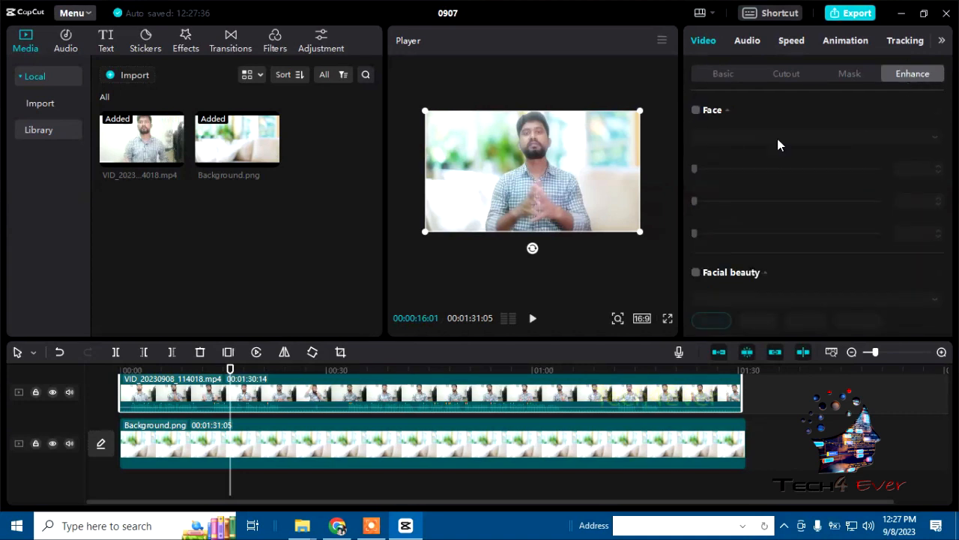
click(696, 111)
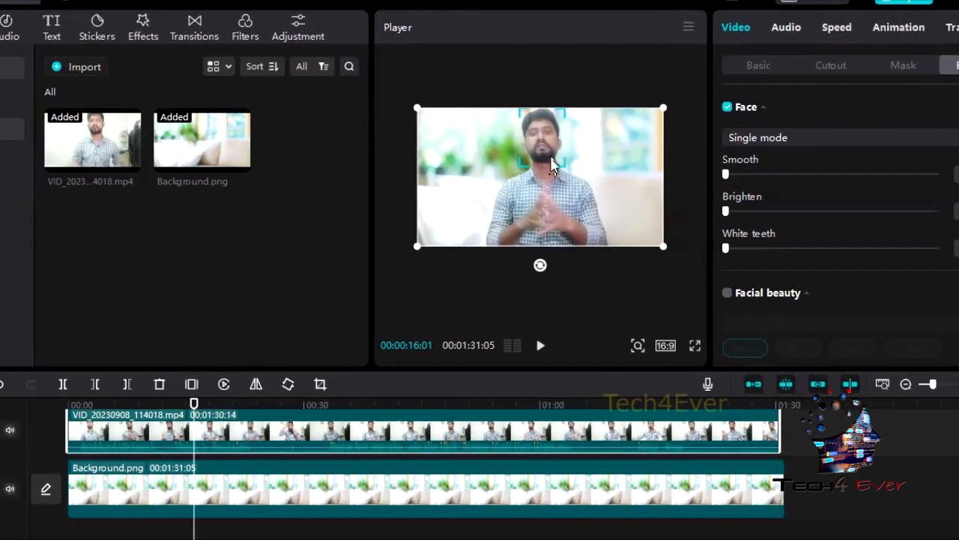
click(706, 357)
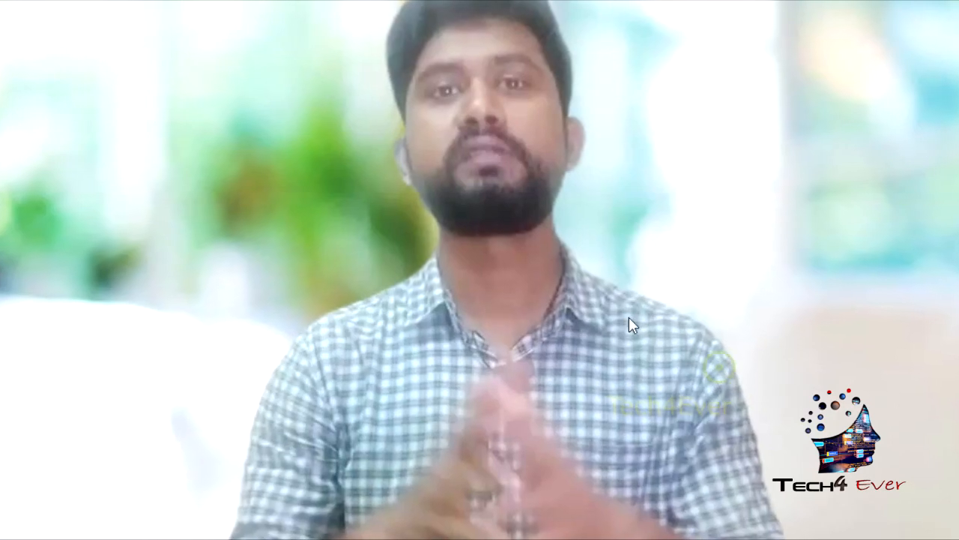
key(Escape)
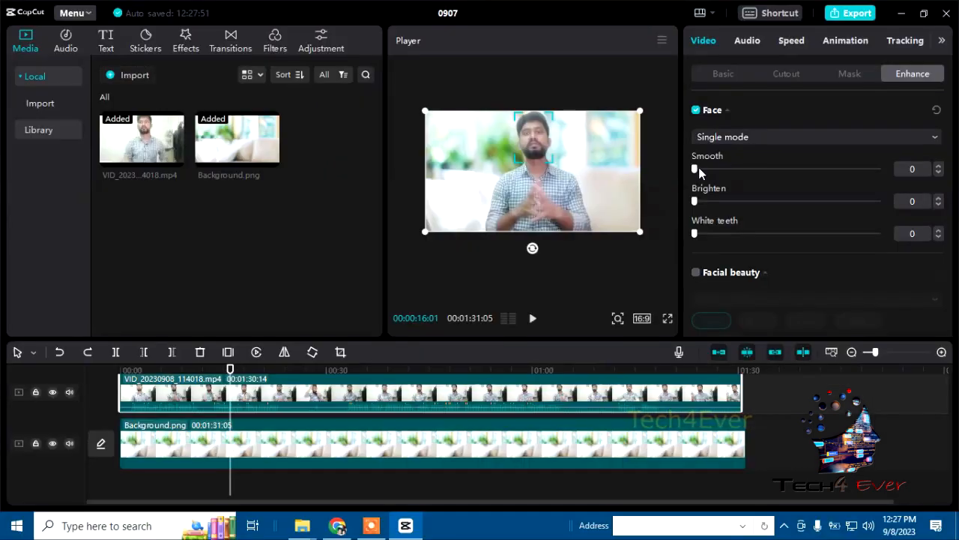
drag(695, 168, 701, 169)
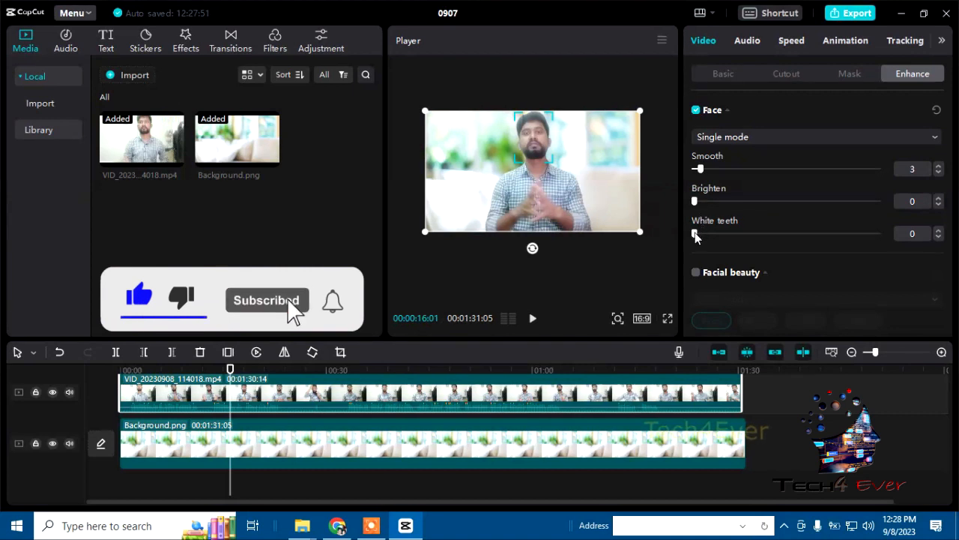
scroll(874, 251, down, 1)
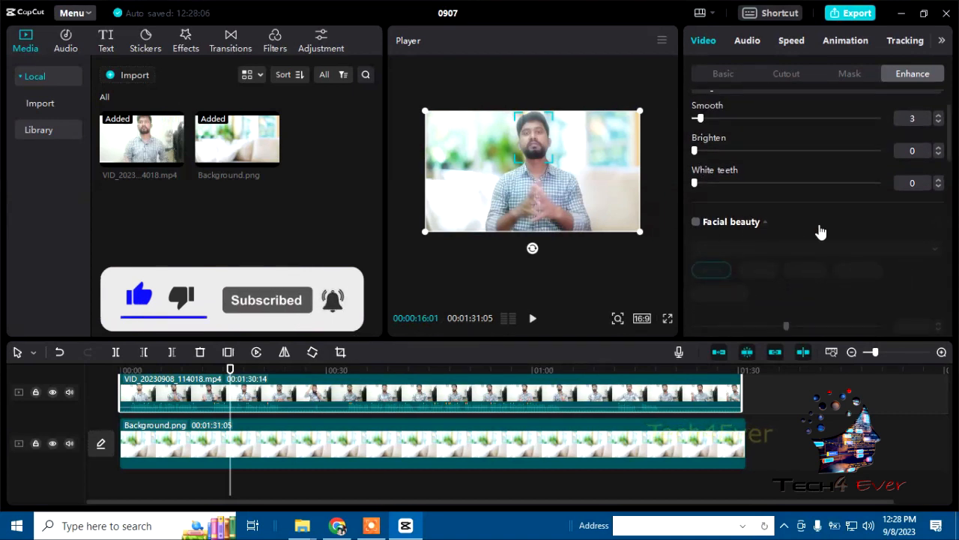
scroll(821, 232, down, 3)
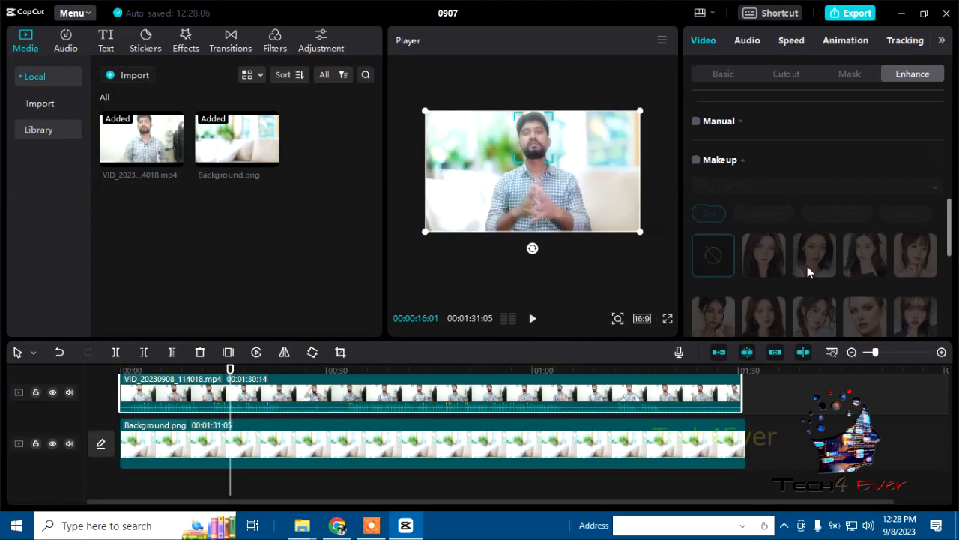
click(697, 123)
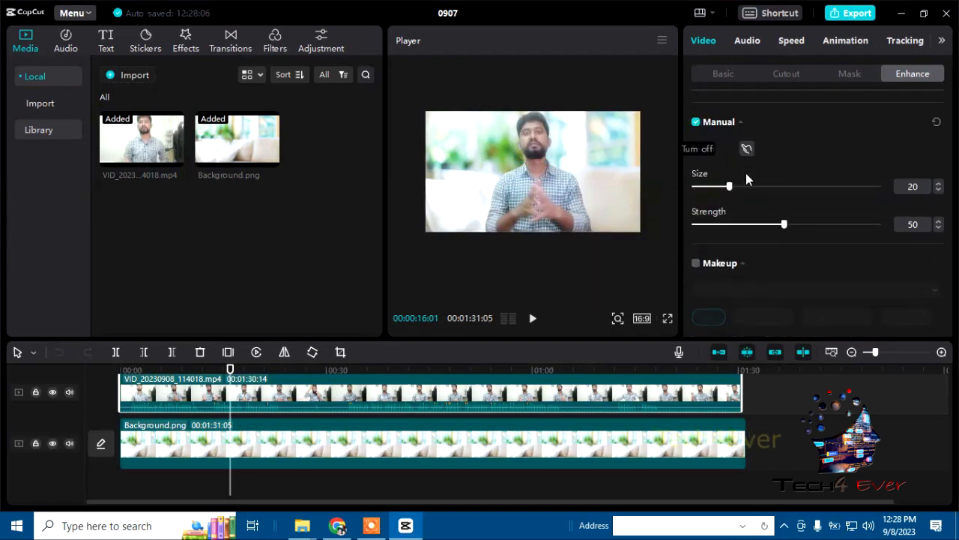
click(696, 122)
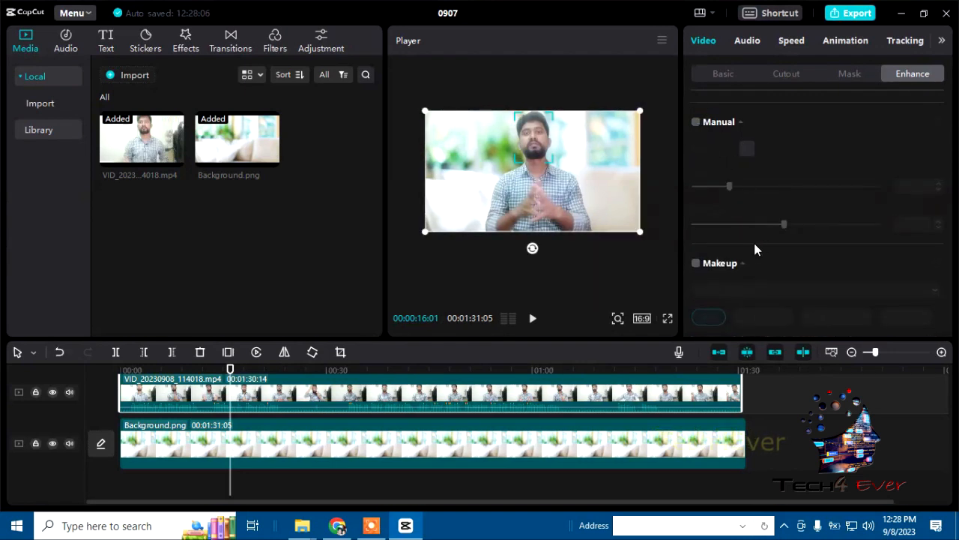
Step: Turn on the Makeup enhancement for the video clip and expand its full set of presets
scroll(727, 232, down, 1)
click(695, 215)
scroll(804, 210, down, 3)
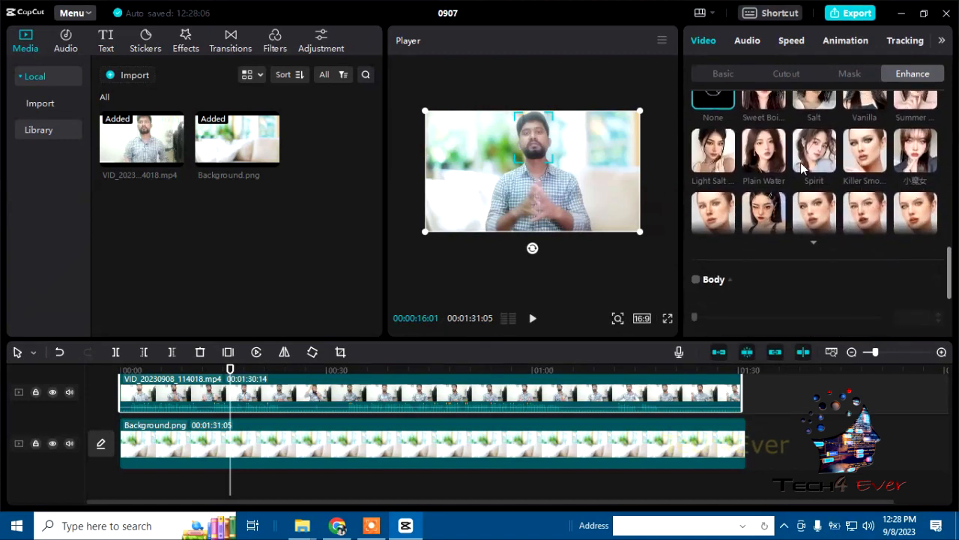
click(814, 243)
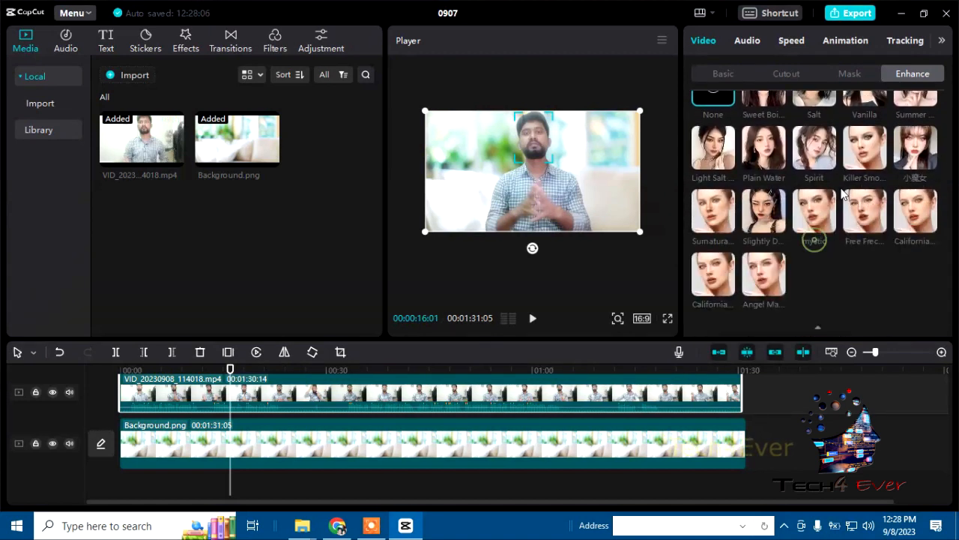
scroll(843, 193, down, 1)
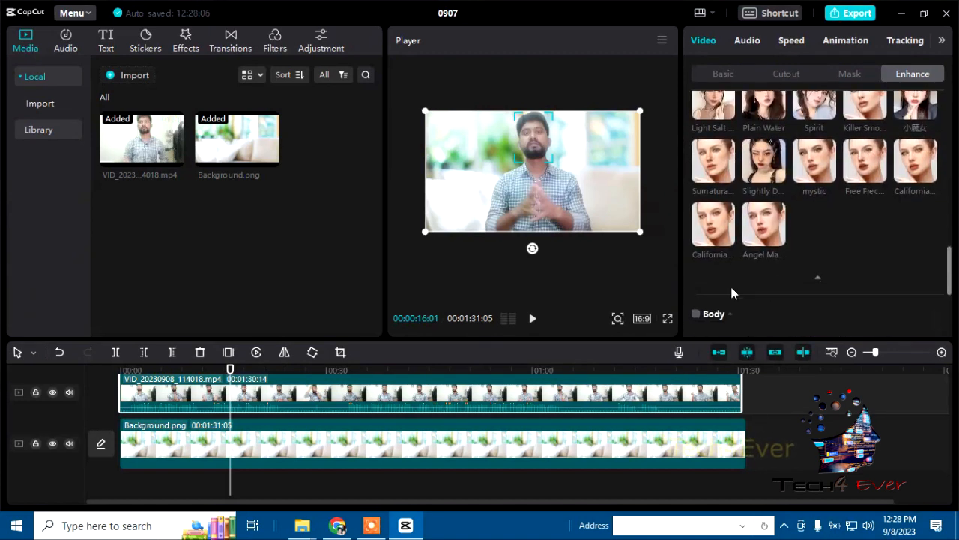
Step: Try the last makeup preset, Angel, on the clip and check the face in full screen
click(764, 236)
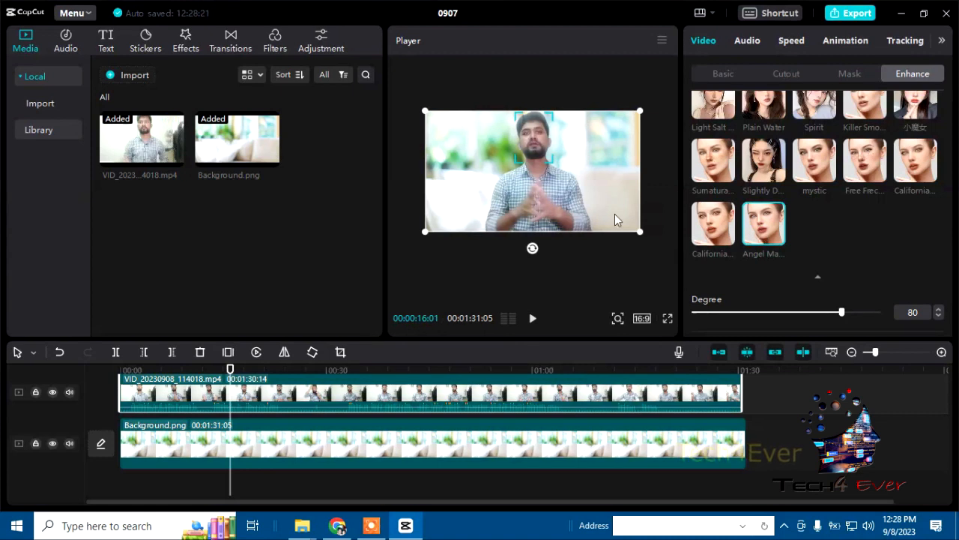
click(668, 319)
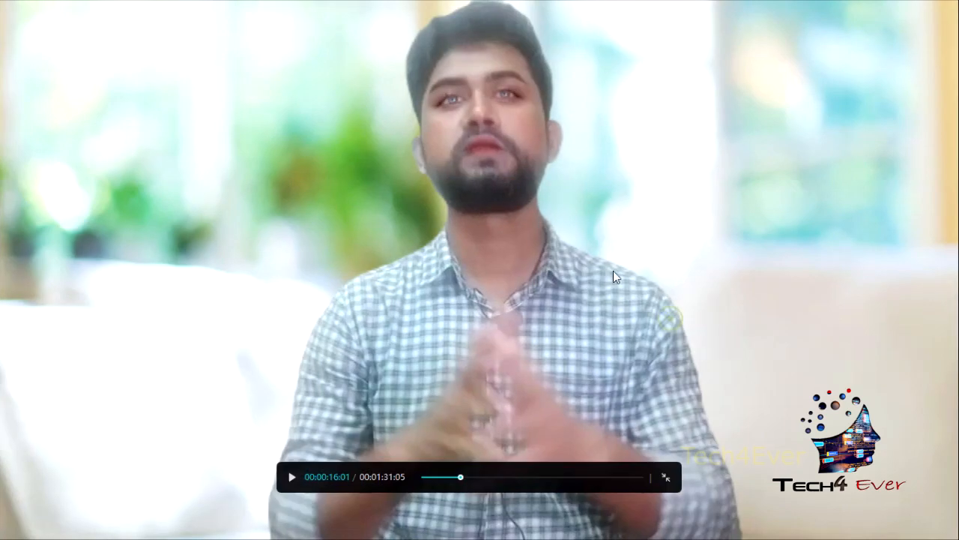
key(Escape)
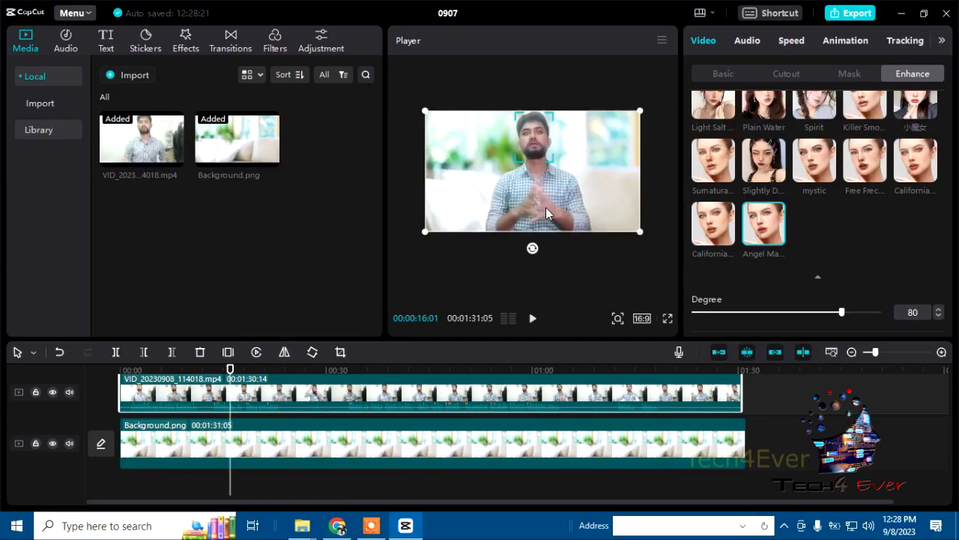
Step: Try the Light Salt makeup preset, check the face in full screen, and set the makeup back to None
click(714, 158)
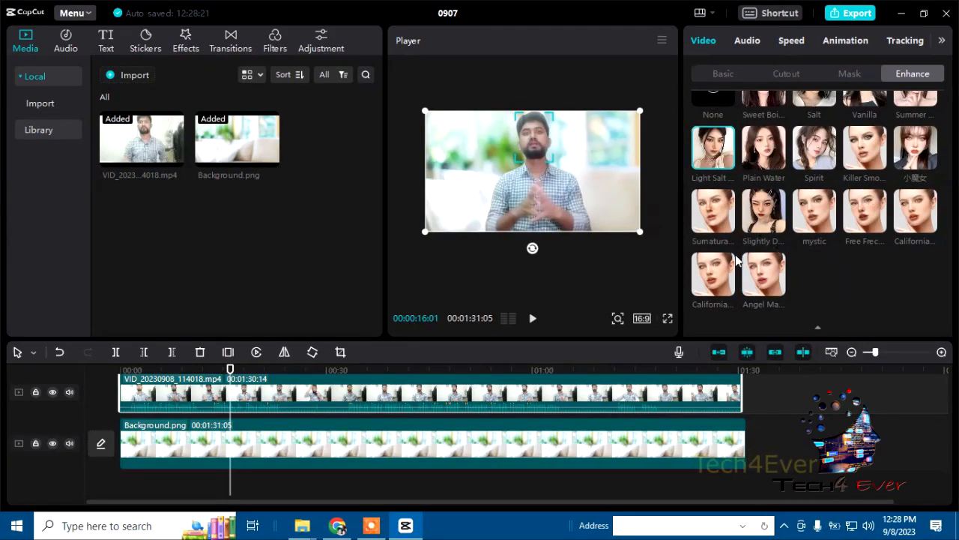
click(668, 318)
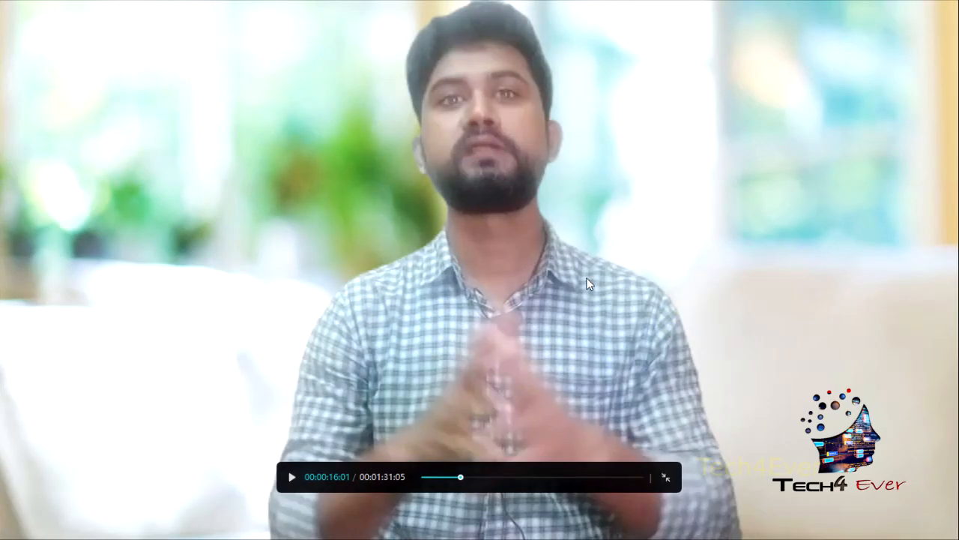
key(Escape)
click(729, 105)
scroll(832, 309, down, 3)
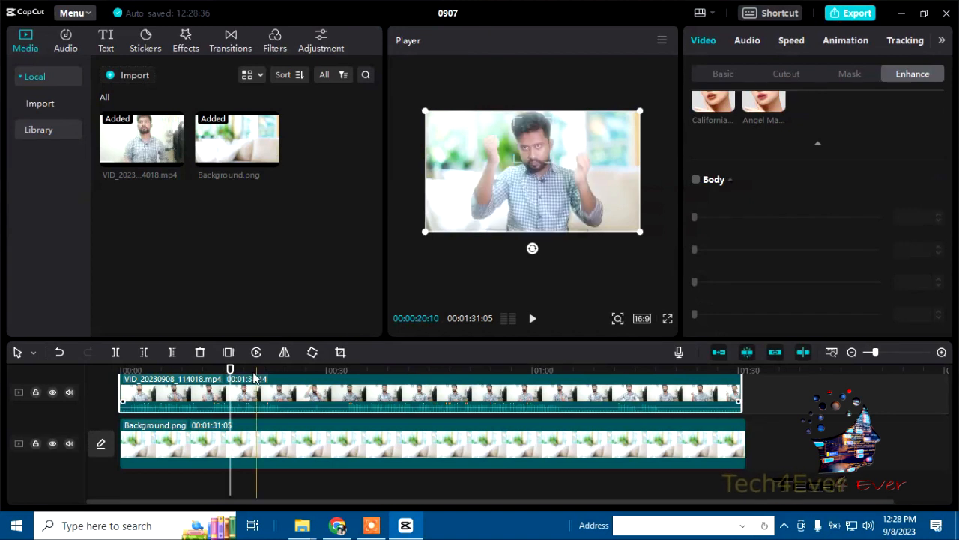
Step: Play the enhanced clip in full screen from about 00:01:03 and examine the figure at earlier points along the timeline
drag(230, 368, 558, 369)
click(668, 318)
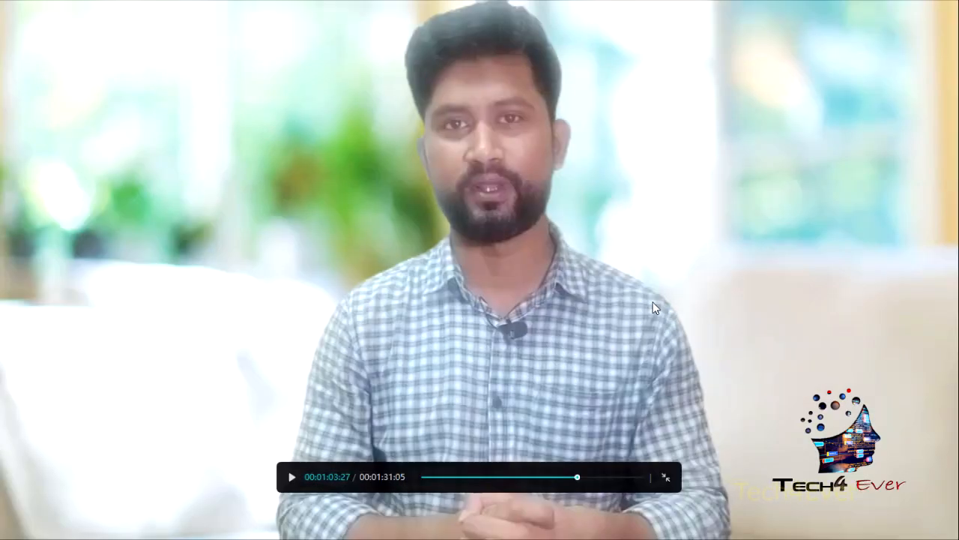
key(space)
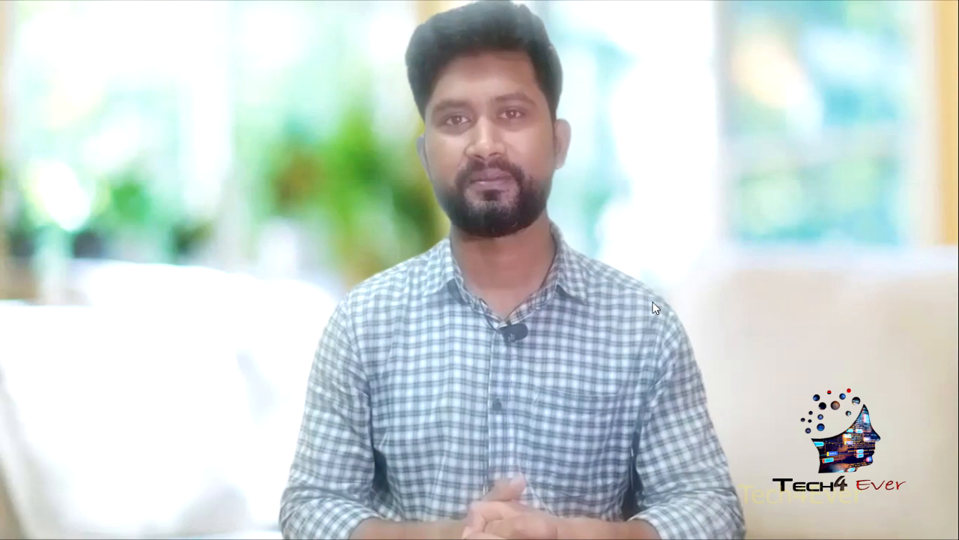
key(Escape)
drag(568, 370, 265, 370)
drag(198, 395, 228, 438)
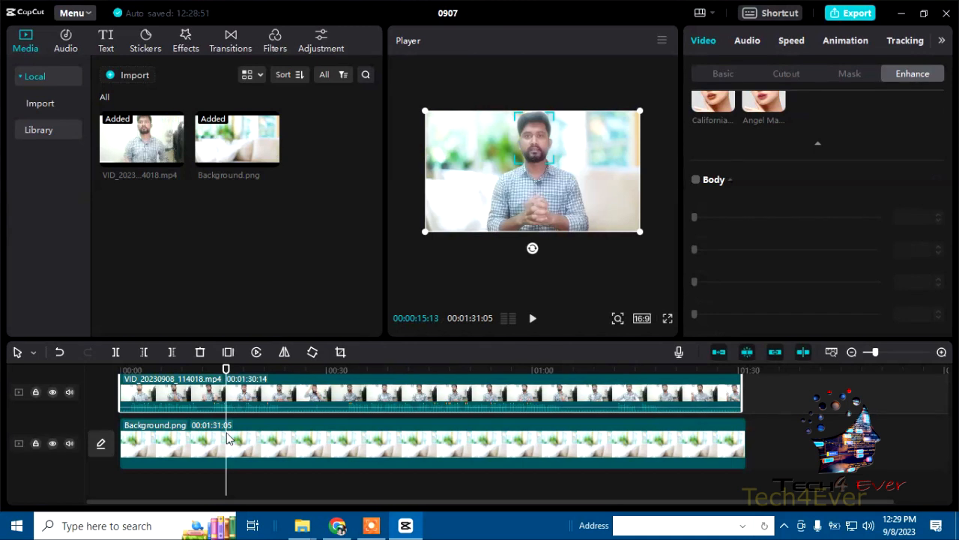
Step: Open the project's export settings and select the entire title of the exported video
click(852, 15)
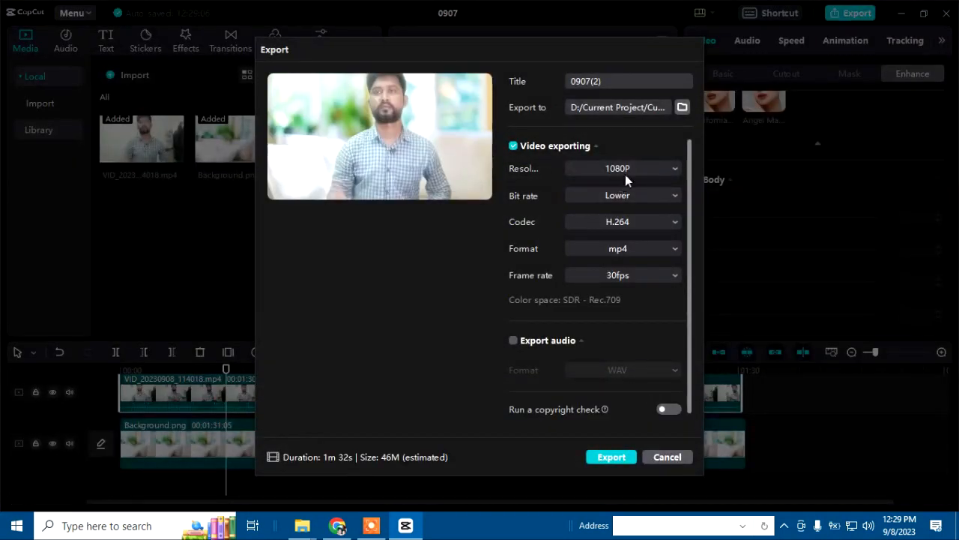
drag(617, 82, 571, 89)
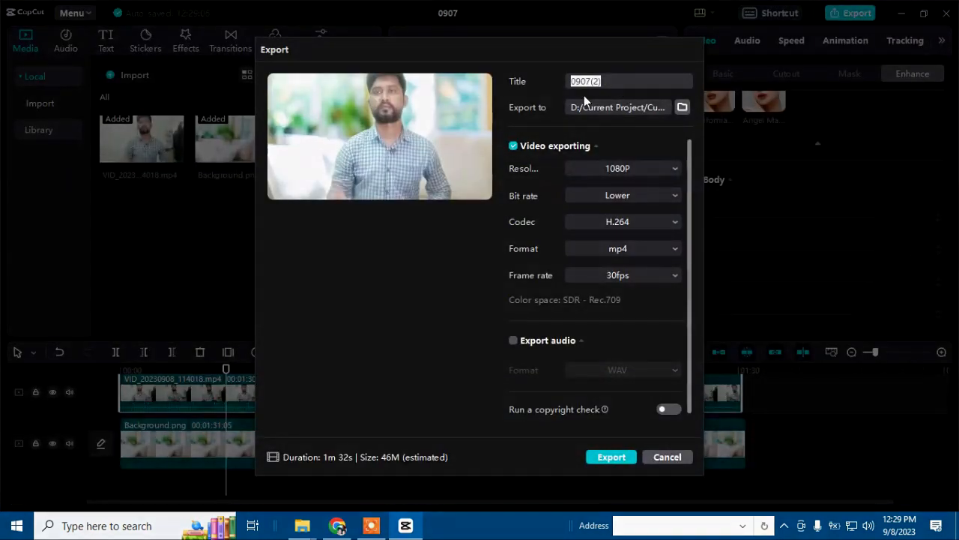